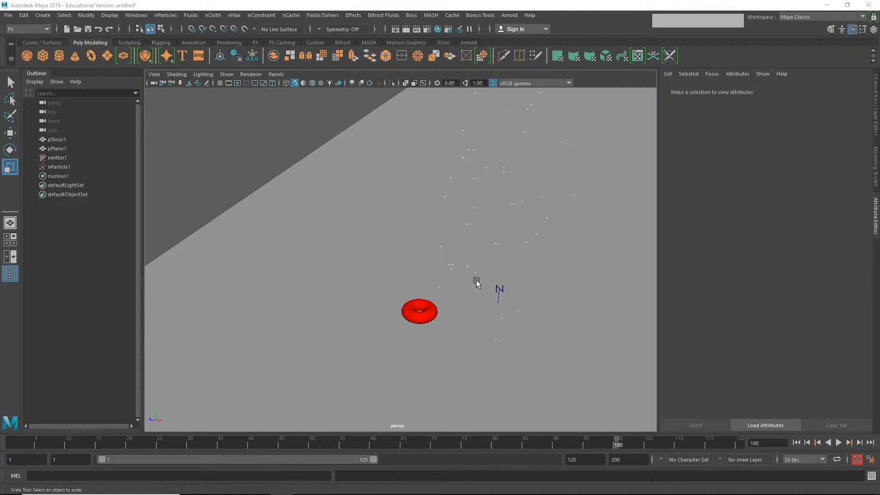
- Instance the red torus onto the nParticle1 particles using the nParticles Instancer
right_click_drag(477, 281, 377, 286, "alt")
middle_click_drag(376, 286, 350, 314, "alt")
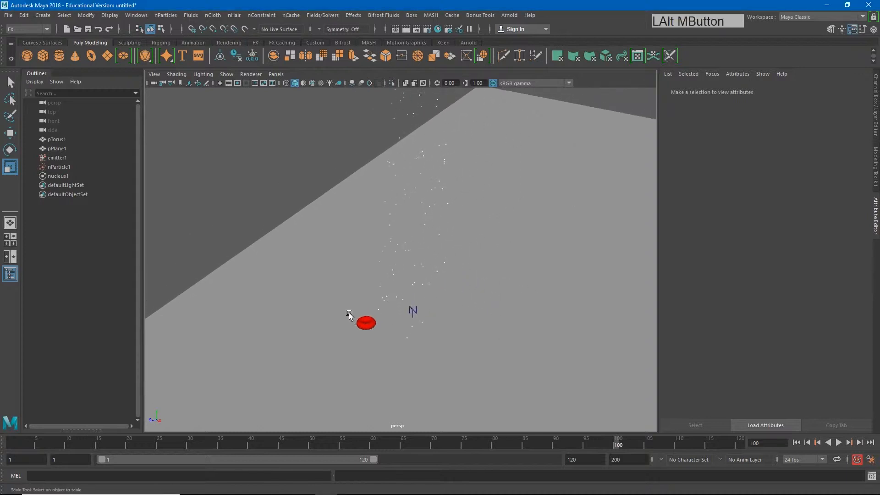
left_click(365, 323)
left_click_drag(371, 336, 367, 334, "alt")
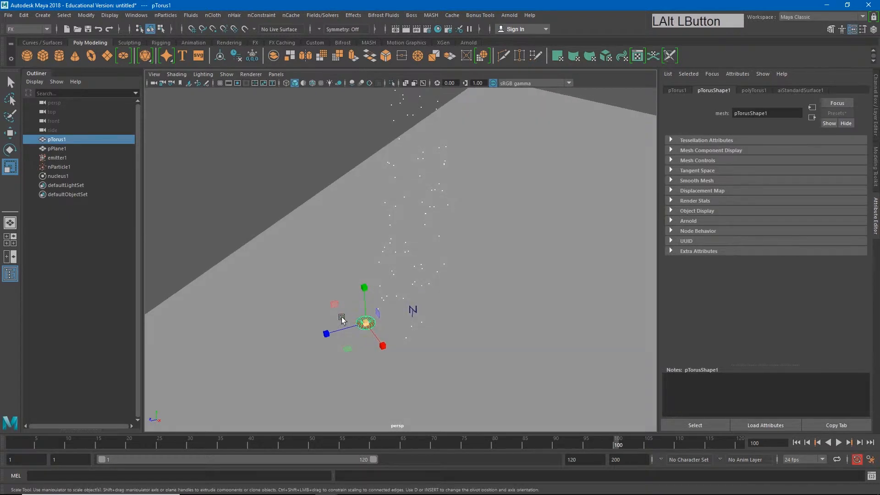
left_click(60, 167, "ctrl")
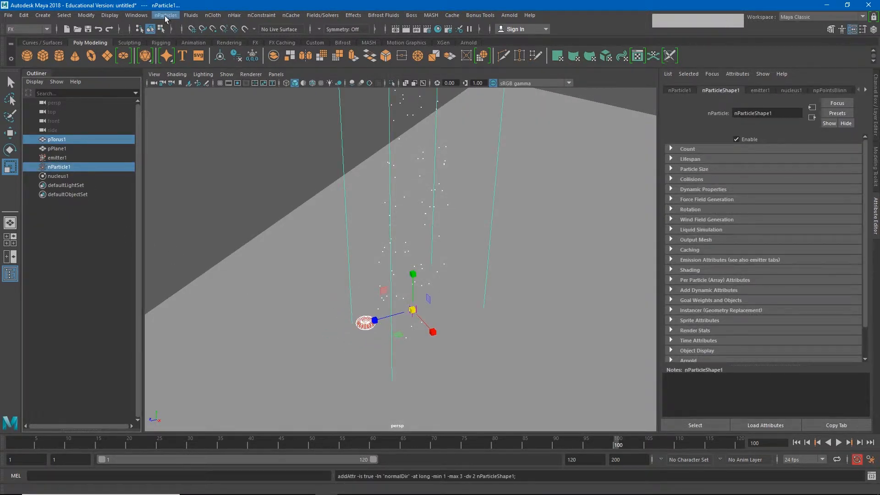
left_click(165, 16)
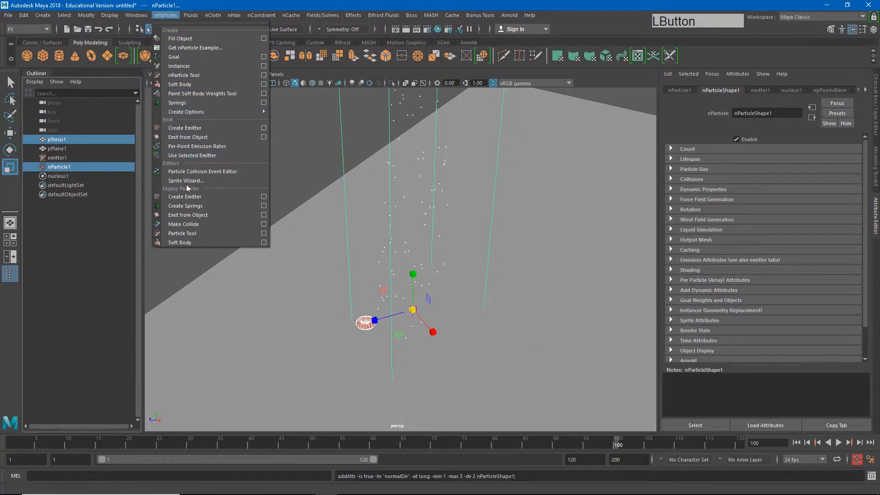
left_click(185, 67)
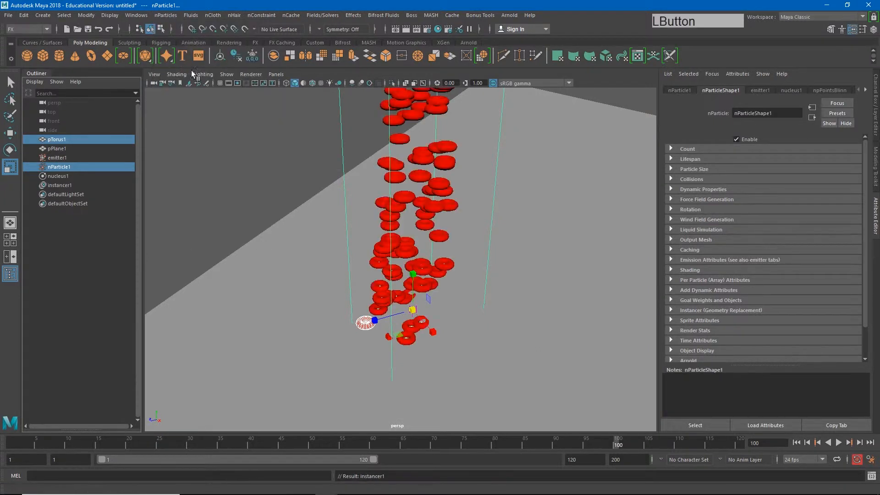
- Clear the selection and play the simulation to check the instanced tori, stopping playback partway
left_click(312, 126)
right_click_drag(518, 205, 408, 203, "alt")
middle_click_drag(408, 202, 375, 269, "alt")
right_click_drag(470, 243, 433, 240, "alt")
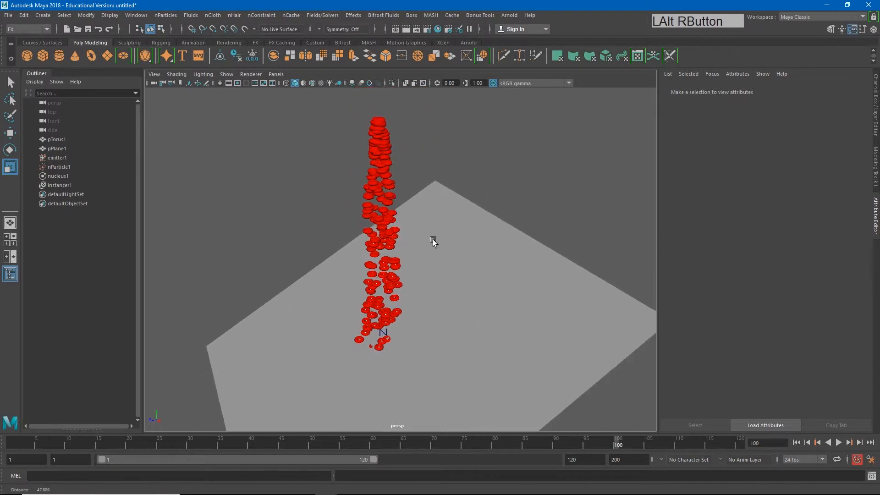
left_click(838, 442)
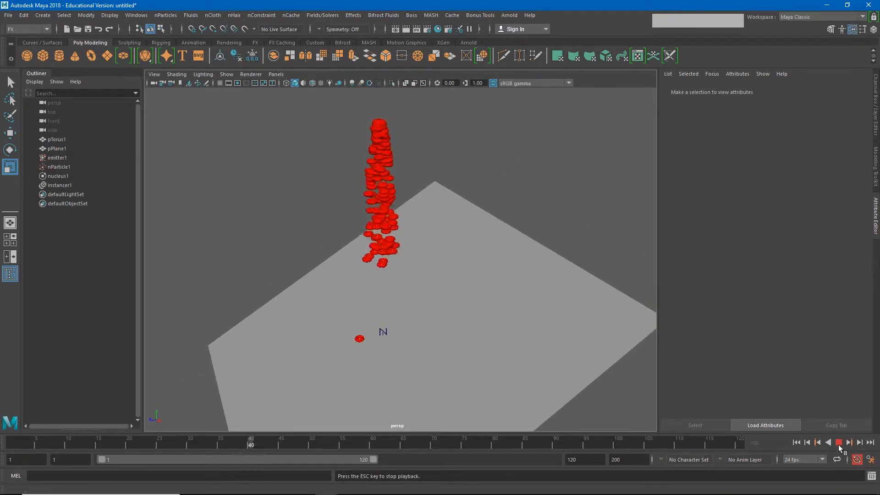
left_click(838, 442)
- Set the nParticle collision Solver Display to Collision Thickness and inspect the collision spheres up close
right_click_drag(279, 265, 334, 284, "alt")
left_click_drag(335, 284, 337, 206, "alt")
left_click(396, 262)
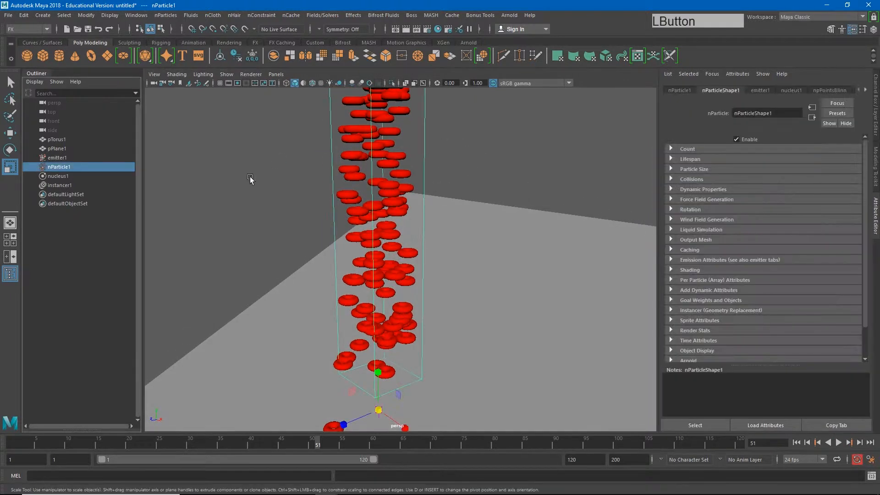
left_click(671, 180)
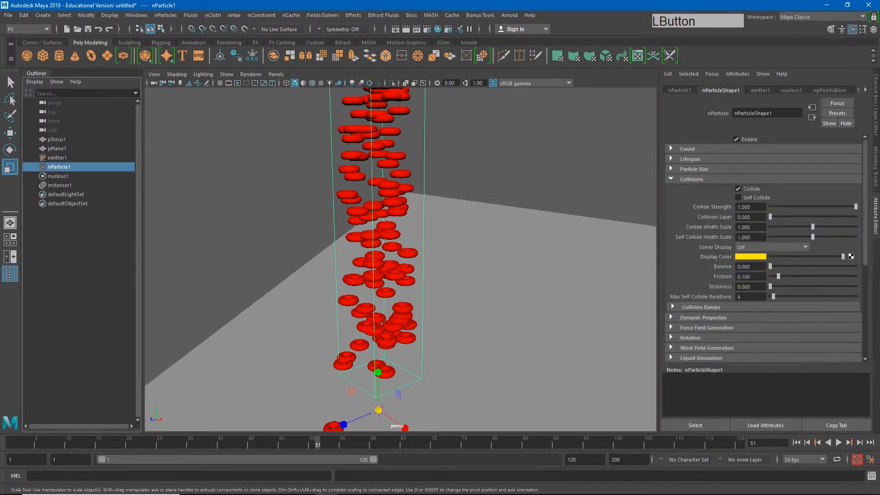
left_click(779, 248)
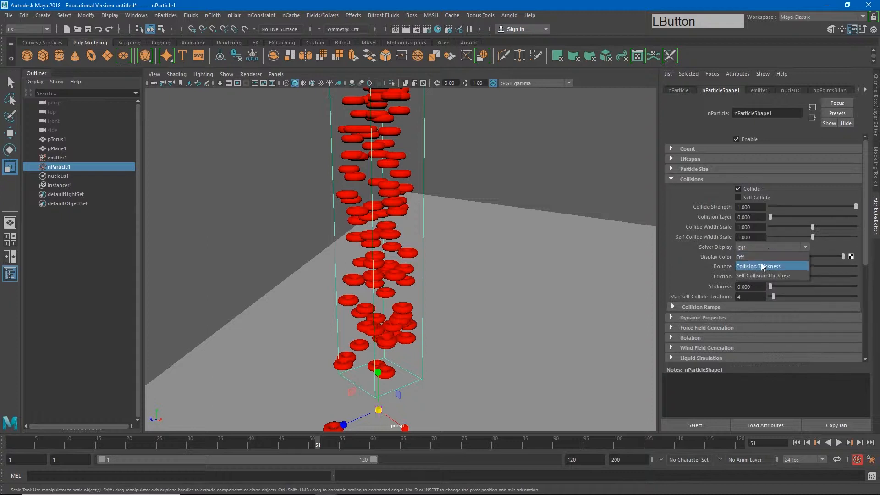
left_click(762, 266)
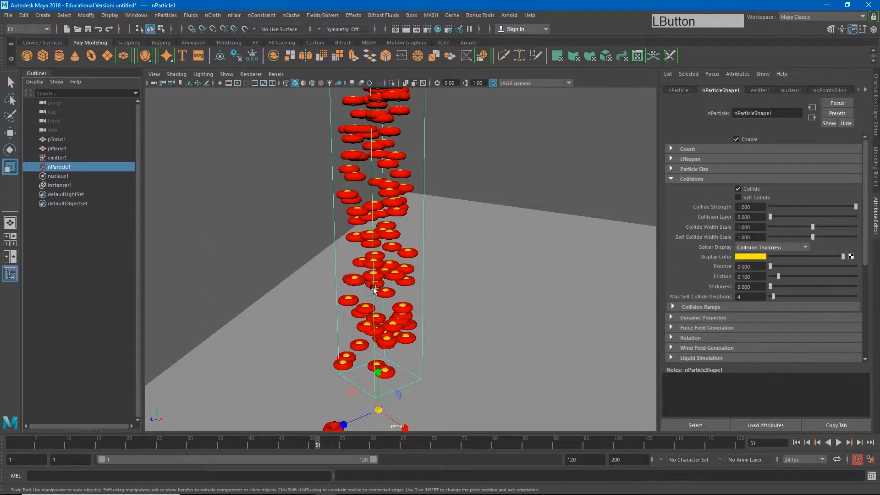
left_click_drag(386, 193, 342, 218, "alt")
right_click_drag(342, 218, 399, 227, "alt")
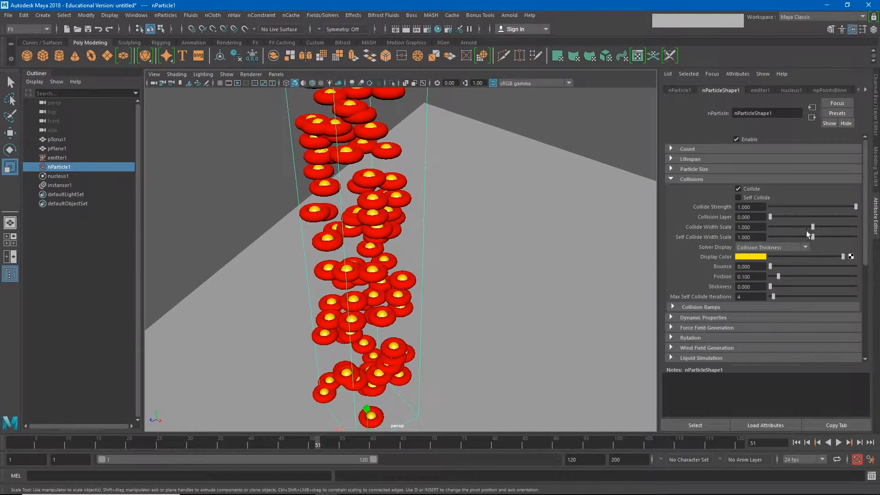
- Adjust the particles' Collide Width Scale, trying 2 and 3 before settling on 2.432
left_click_drag(812, 227, 859, 229)
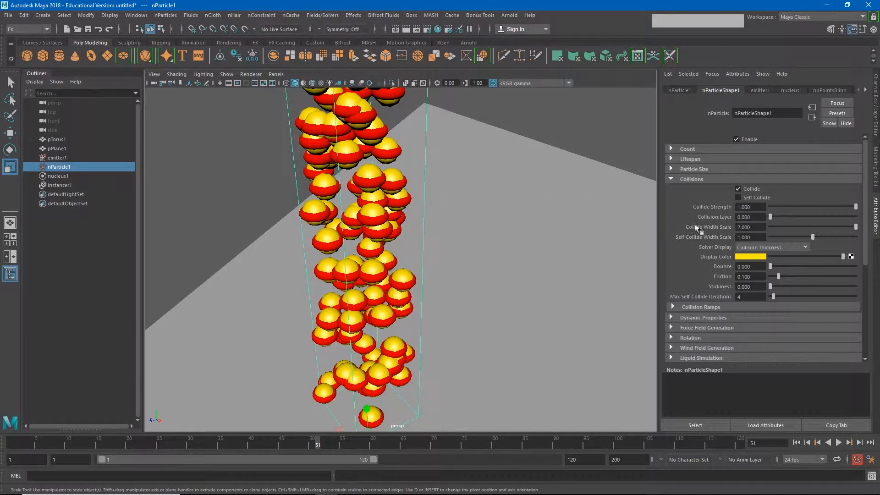
left_click(750, 227)
type("3")
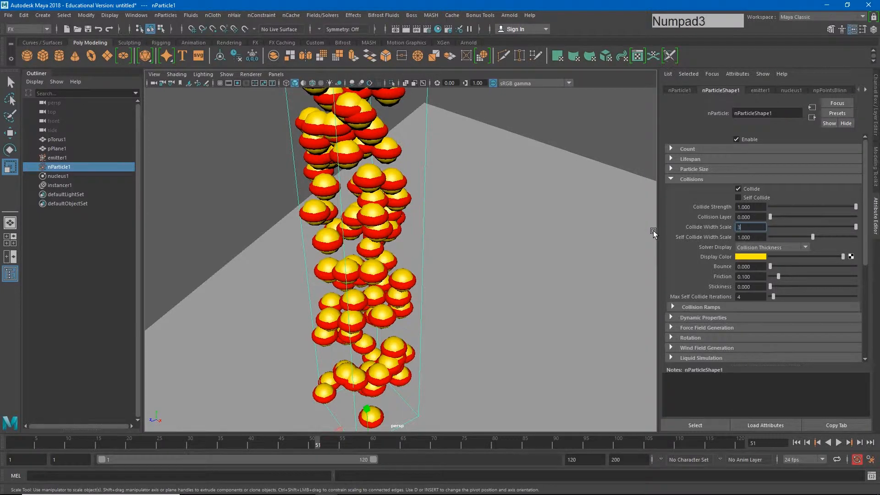
key("Return")
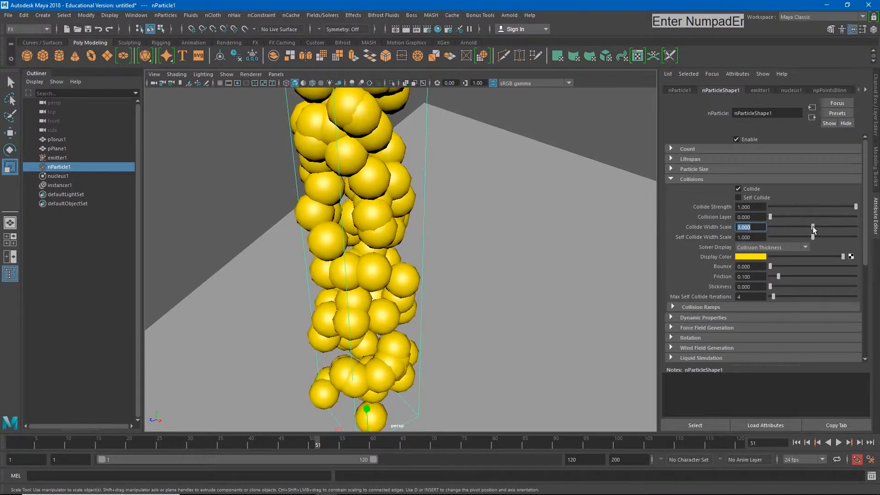
left_click_drag(812, 229, 804, 230)
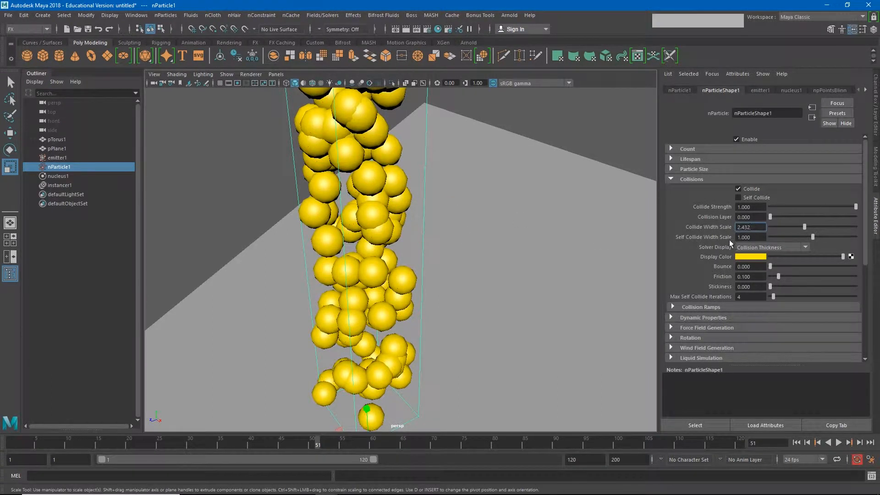
- Enable Self Collide on the particles and set their Solver Display to Off
left_click(737, 198)
left_click(782, 248)
left_click(761, 256)
- Play the simulation from the first frame to check the self-colliding tori
right_click_drag(595, 238, 554, 224, "alt")
left_click(801, 442)
left_click(838, 442)
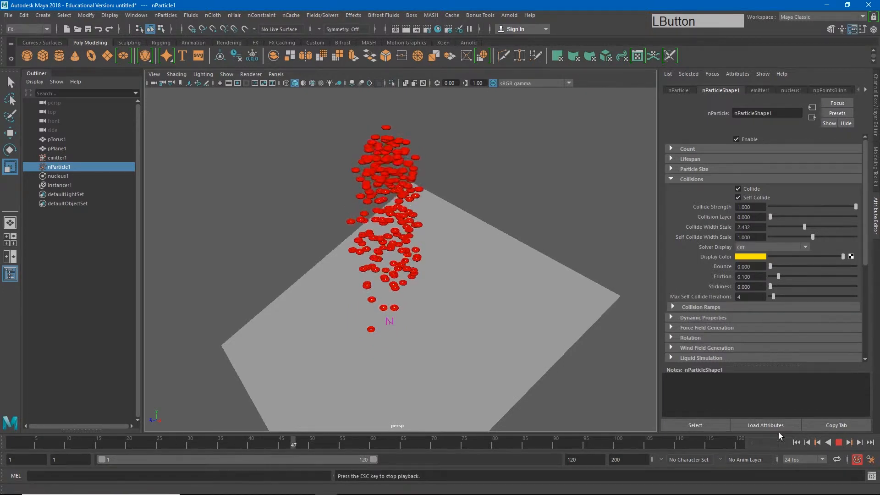
- Make the ground plane a passive collider, then clear the selection
left_click(489, 367)
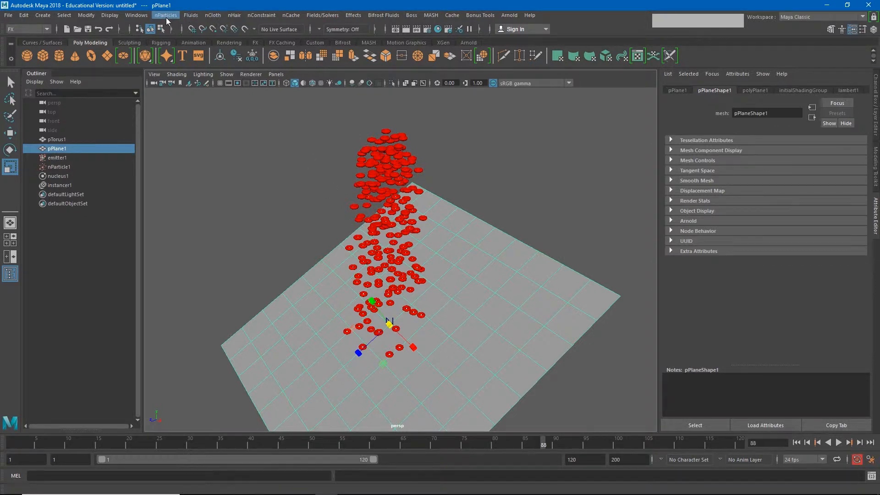
left_click(187, 18)
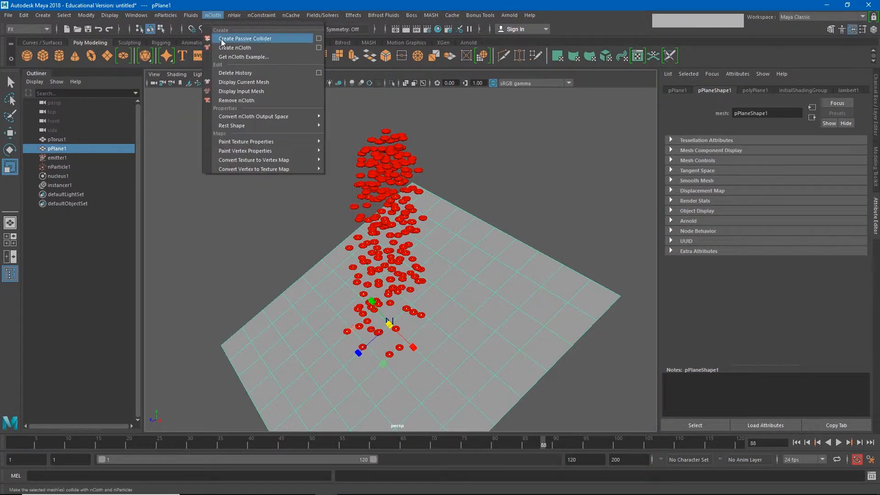
left_click(243, 38)
left_click(556, 183)
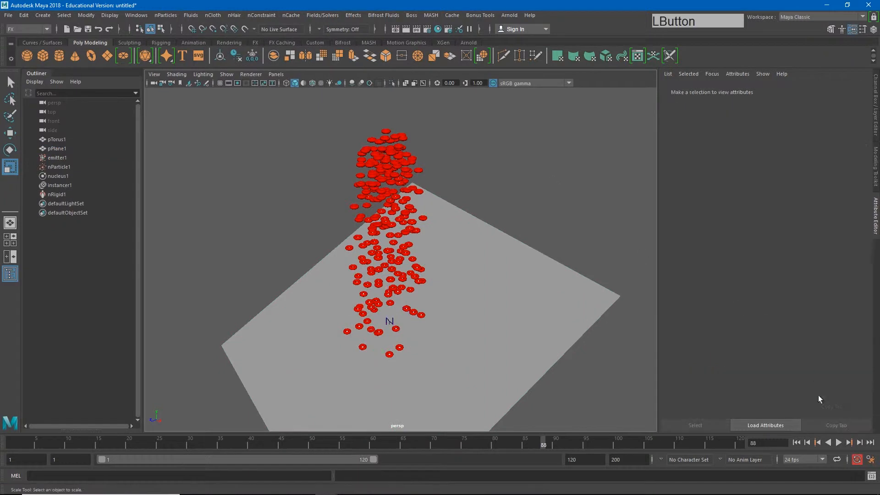
- Replay the simulation from the first frame and examine from several angles how the tori collide with the plane
left_click(796, 442)
left_click(838, 442)
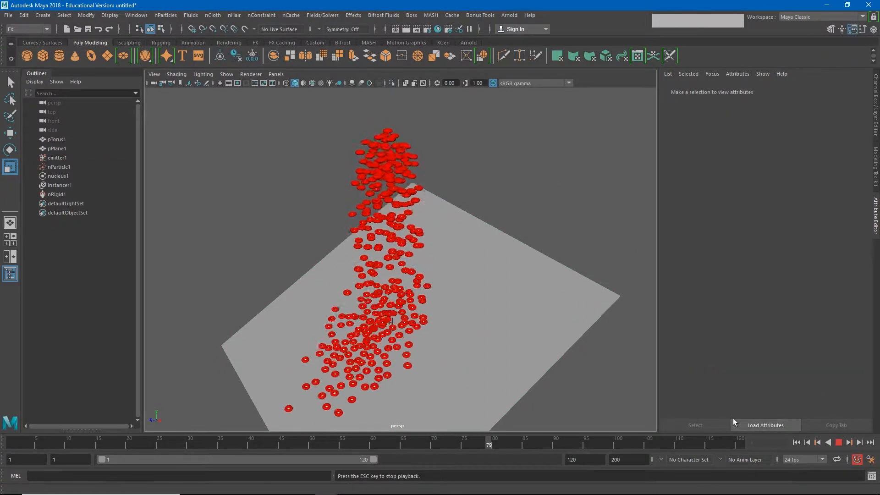
left_click_drag(444, 329, 421, 310, "alt")
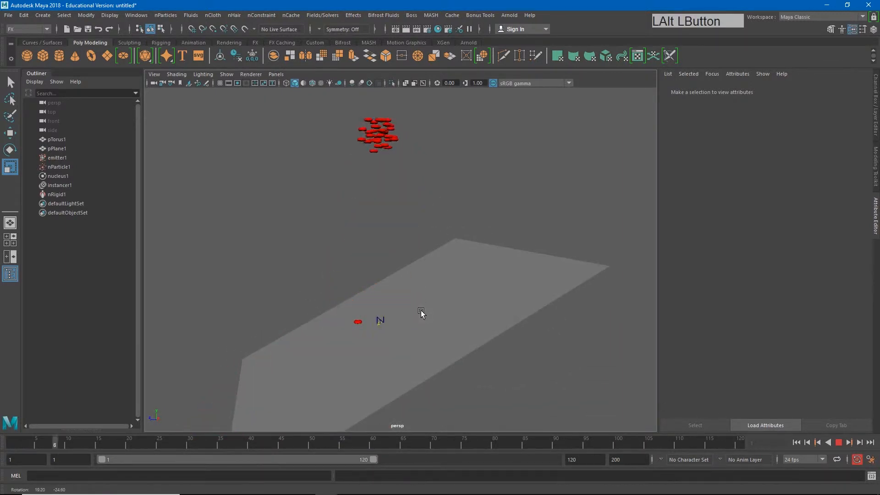
left_click(839, 442)
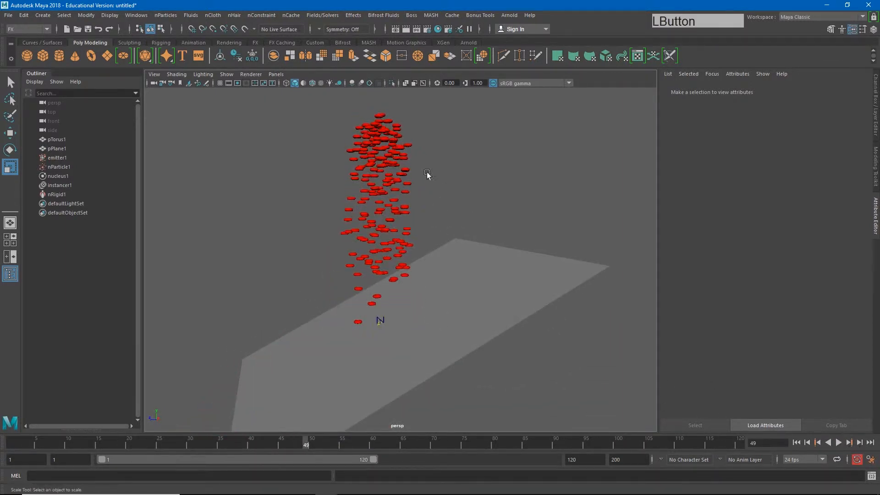
left_click_drag(386, 158, 366, 205, "alt")
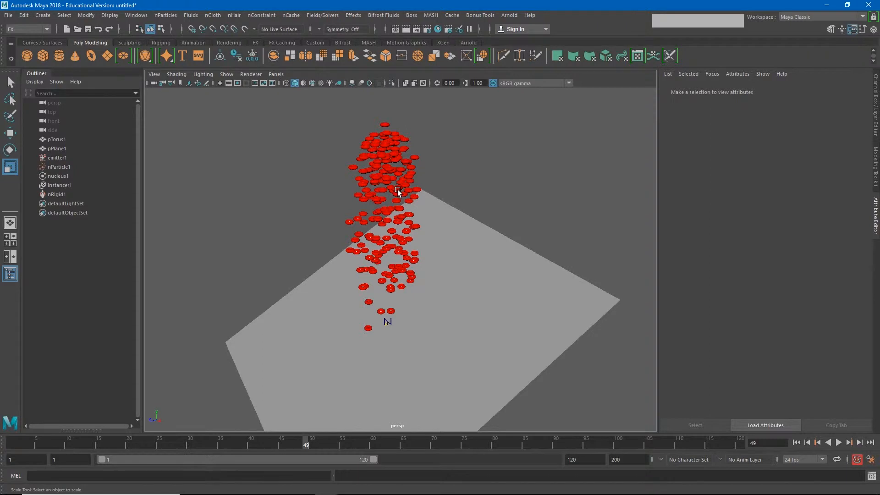
- Enable Compute Rotation in the Rotation attributes of nParticle1
left_click(58, 167)
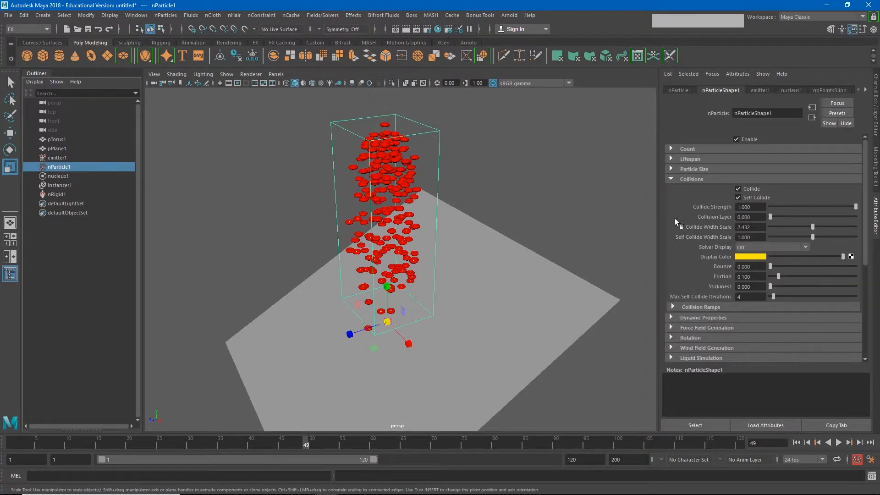
scroll(678, 230, "down", 5)
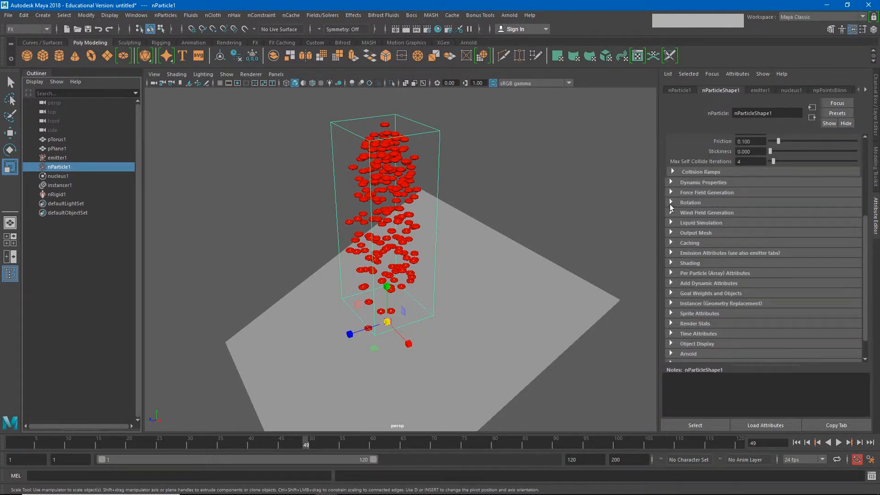
left_click(670, 202)
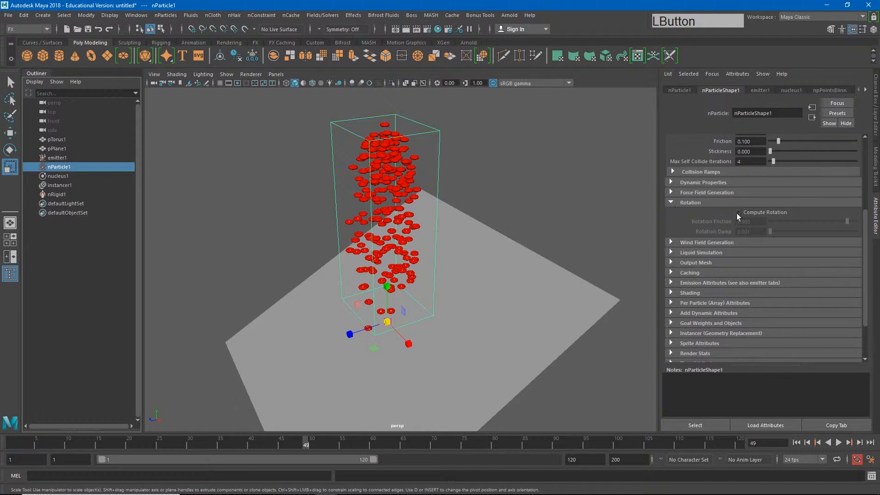
left_click(738, 212)
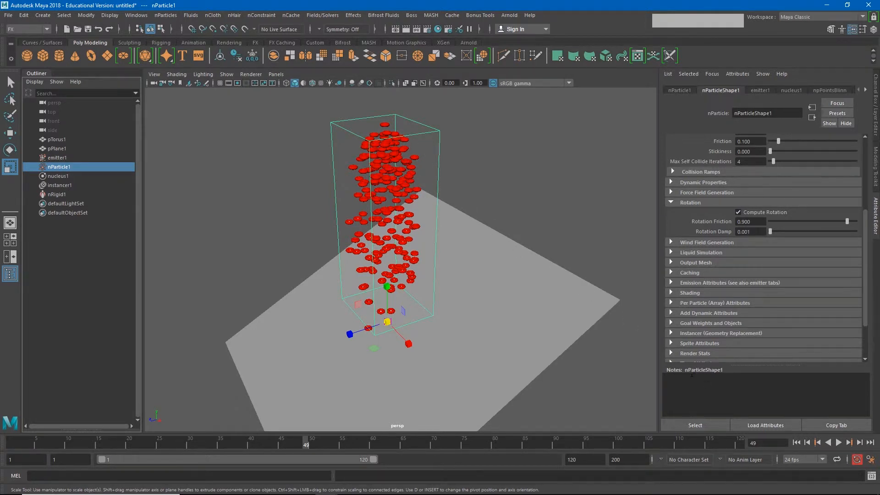
- Play the simulation from the start to check the tori's rotation, stopping playback partway
left_click(796, 443)
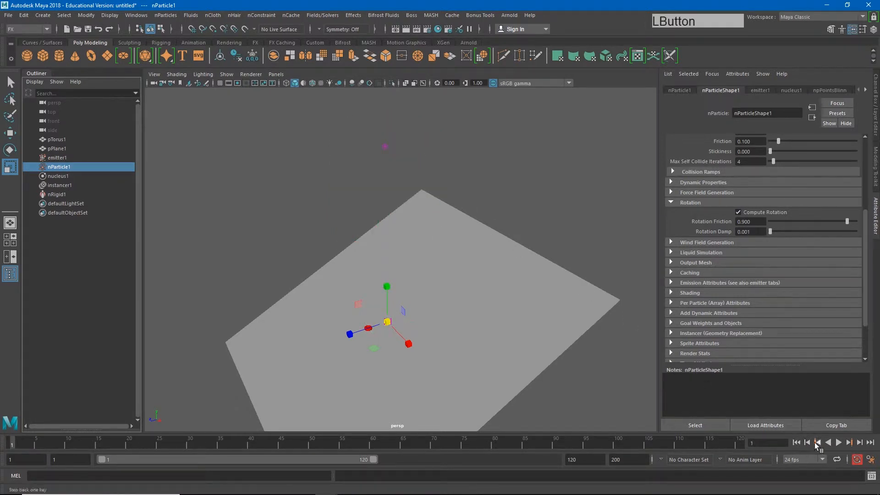
left_click(838, 443)
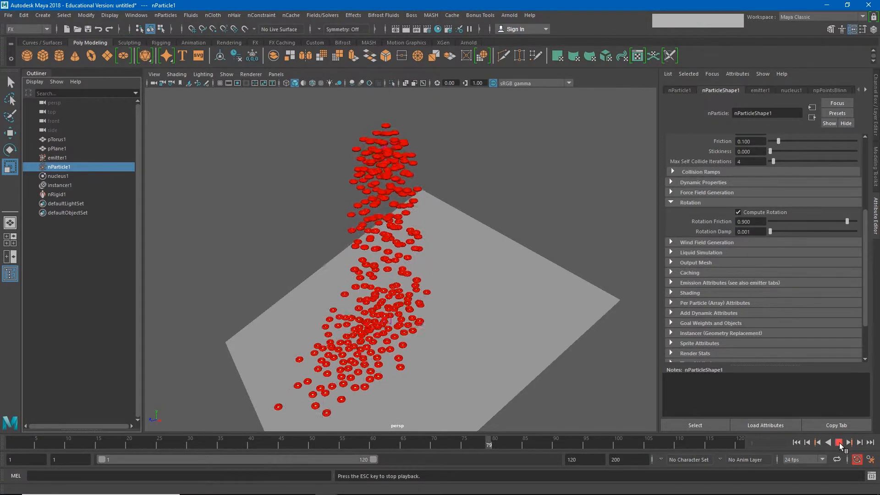
left_click(838, 442)
- Set the Rotation option of nParticle1's Instancer (Geometry Replacement) attributes to rotationPP
scroll(674, 162, "down", 3)
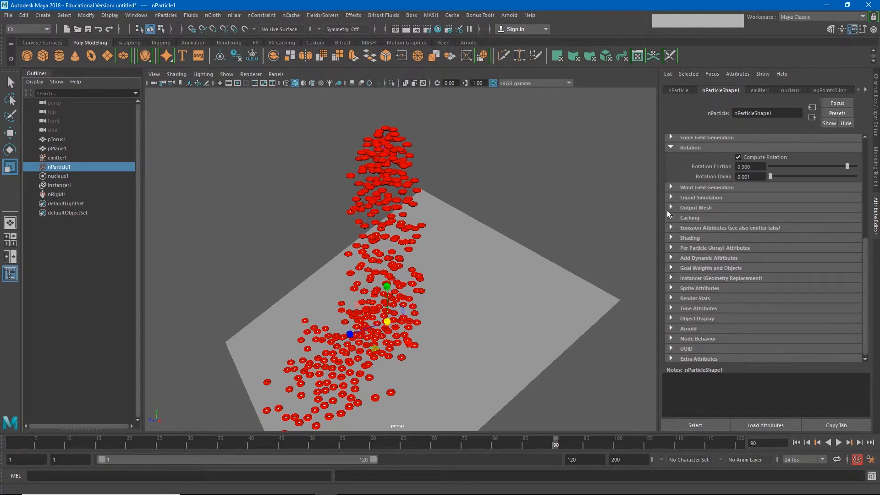
left_click(672, 278)
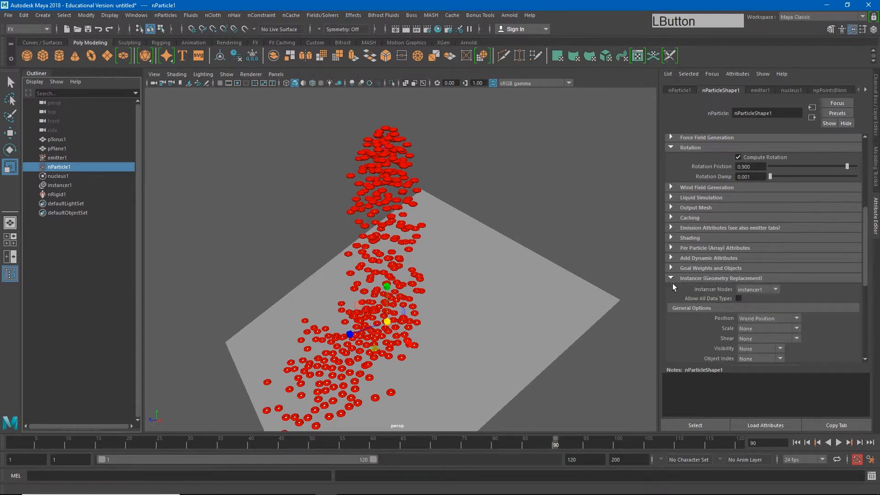
scroll(673, 284, "down", 3)
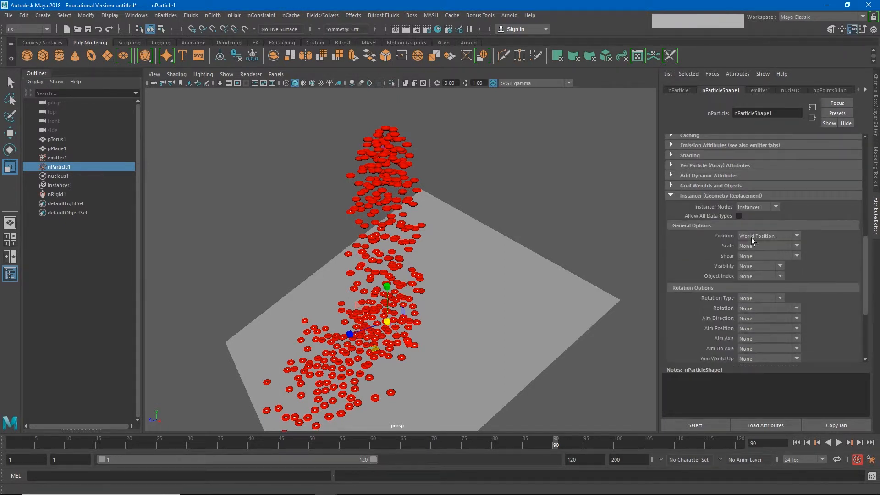
left_click(753, 310)
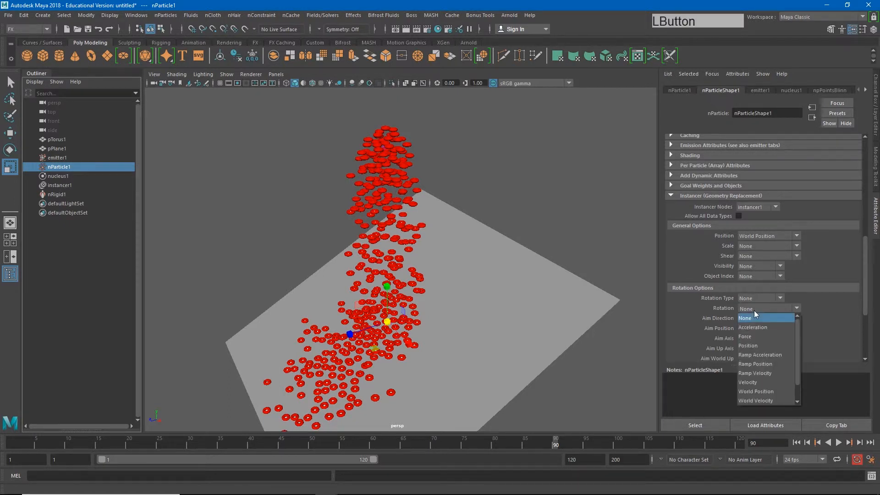
scroll(770, 345, "down", 1)
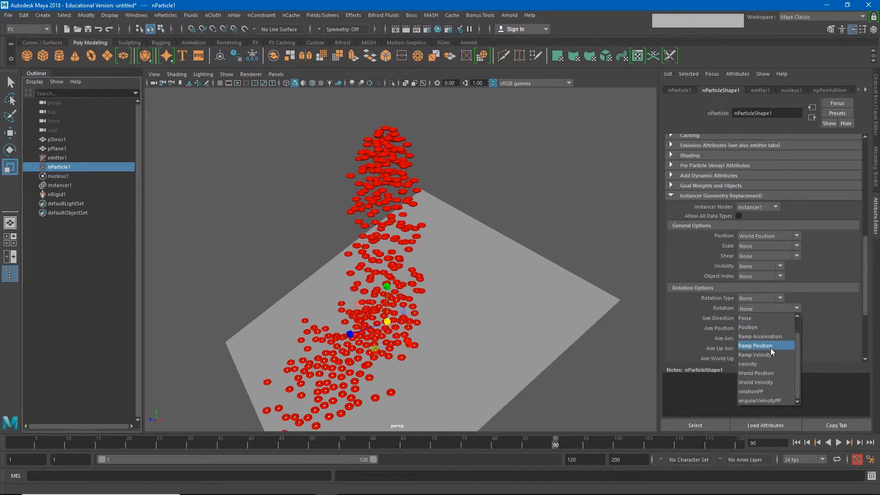
left_click(751, 392)
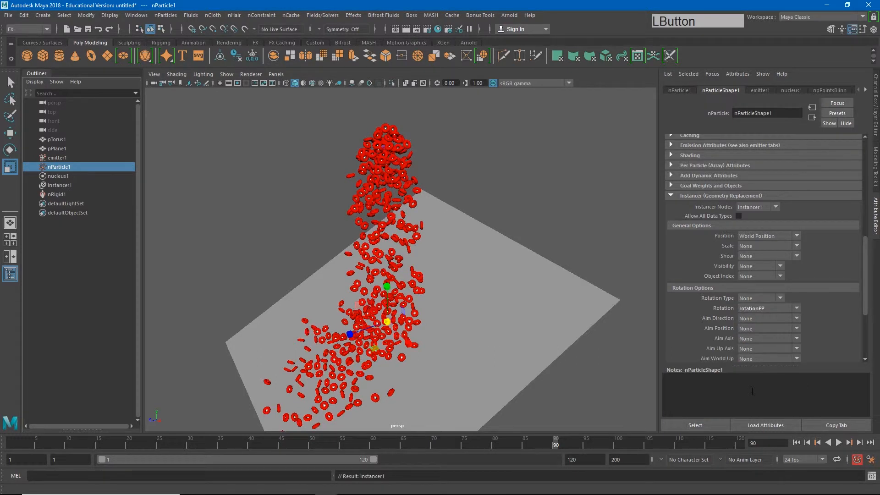
- Replay the simulation from the first frame, stop it shortly after emission starts and examine the rotating tori up close
left_click(796, 442)
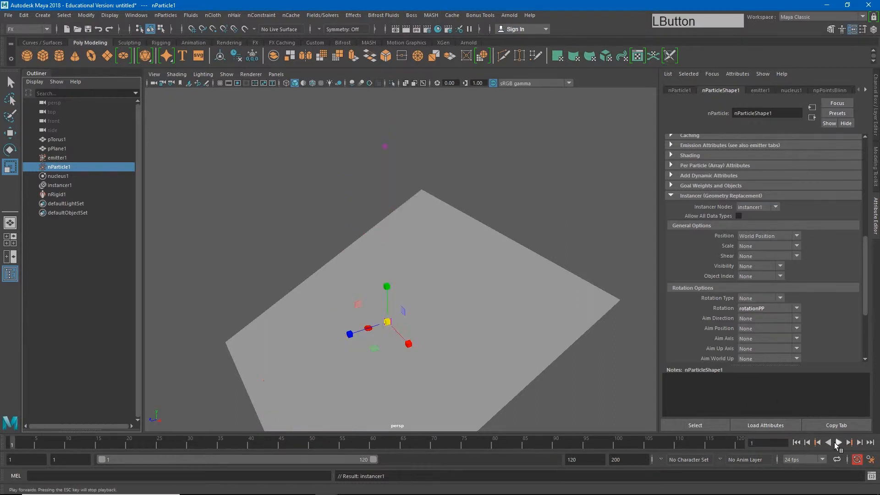
left_click(838, 442)
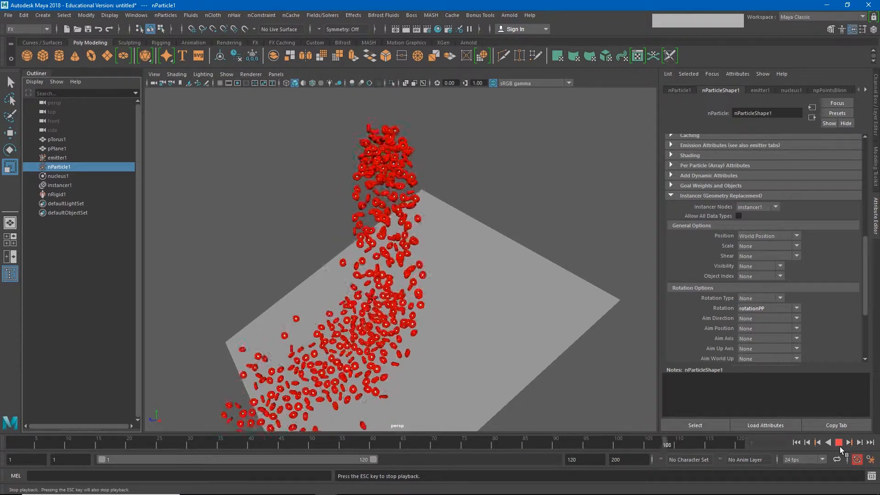
left_click(818, 443)
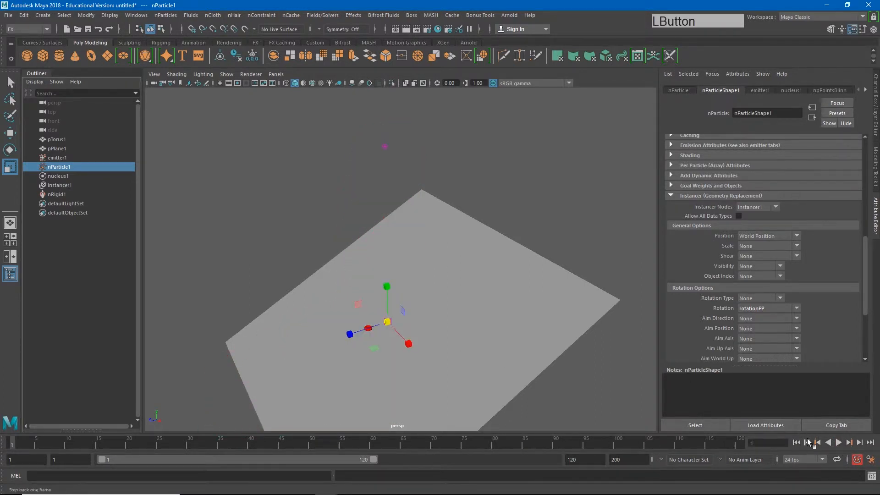
left_click(839, 442)
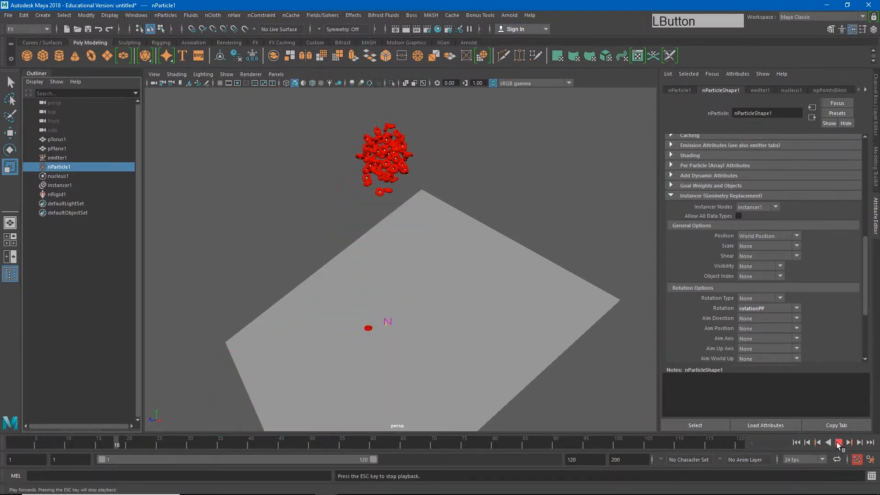
left_click(839, 442)
key("r")
scroll(381, 141, "up", 3)
middle_click_drag(384, 143, 381, 264, "alt")
right_click_drag(381, 264, 417, 186, "alt")
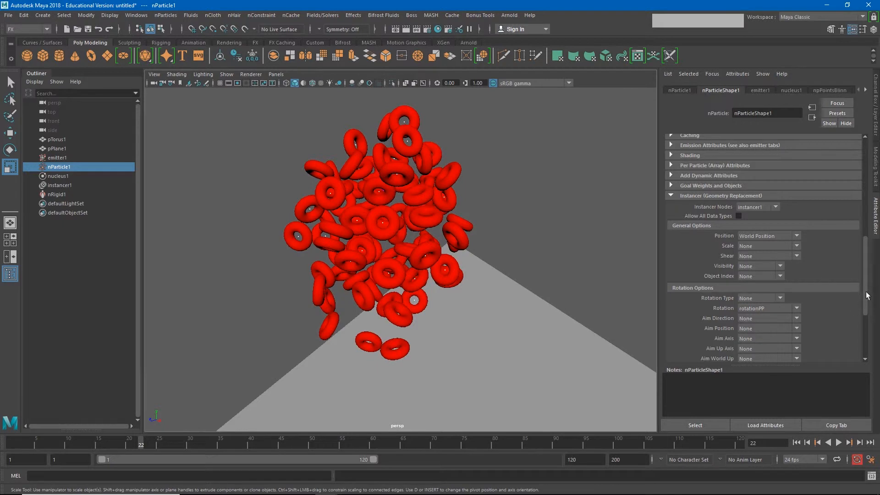
- Set nParticle1's Solver Display to Collision Thickness and reduce its Collide Width Scale to about 1.893
left_click_drag(865, 296, 859, 184)
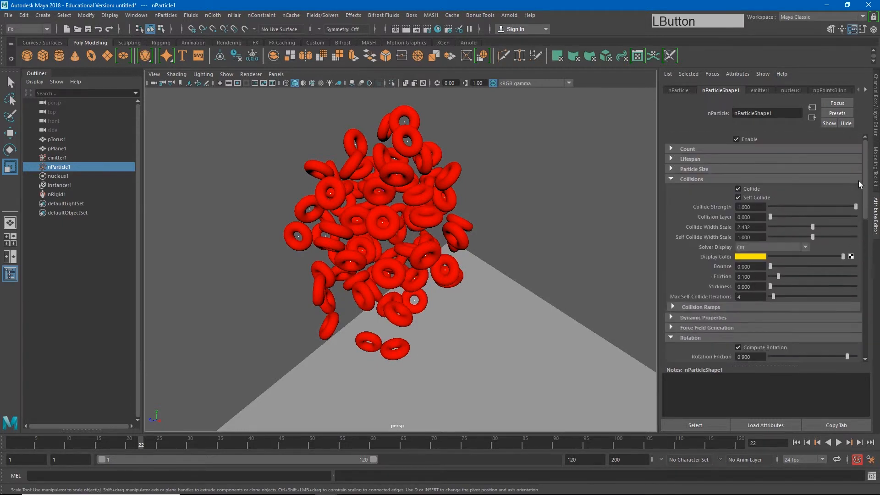
left_click(763, 248)
left_click(760, 266)
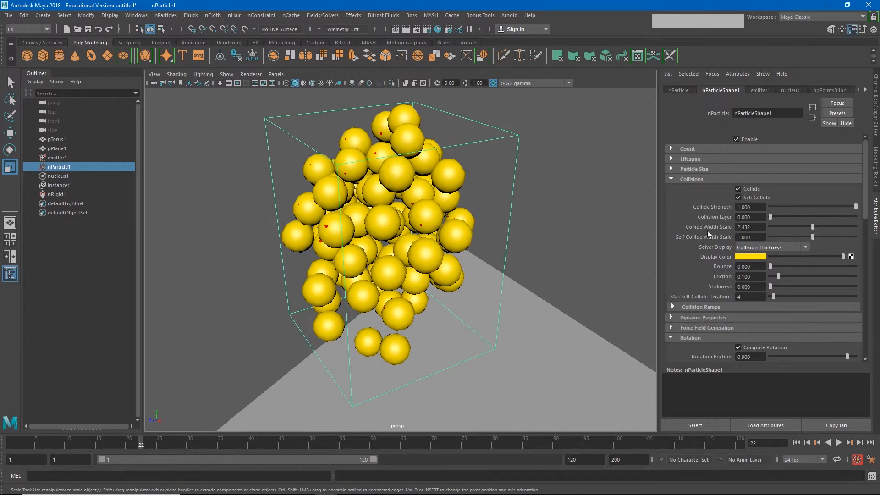
left_click_drag(812, 227, 802, 229)
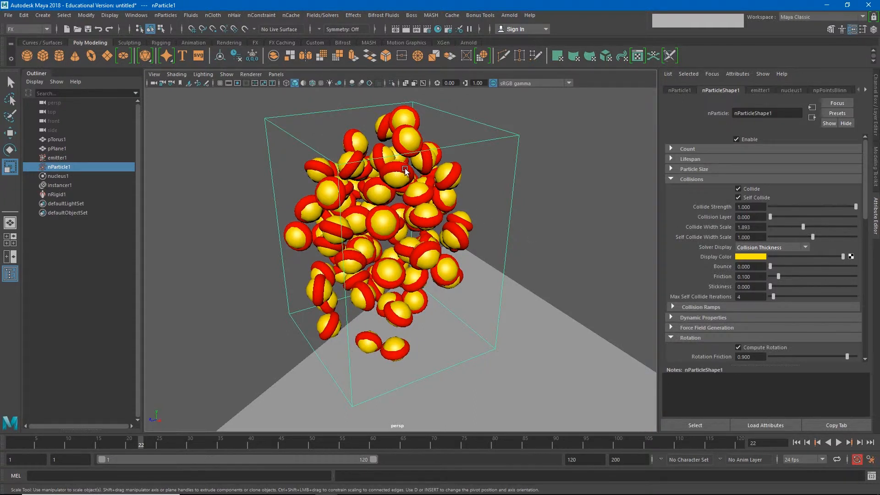
- Play the simulation from the first frame to check how the tori fit their collision spheres, stopping partway
left_click(796, 442)
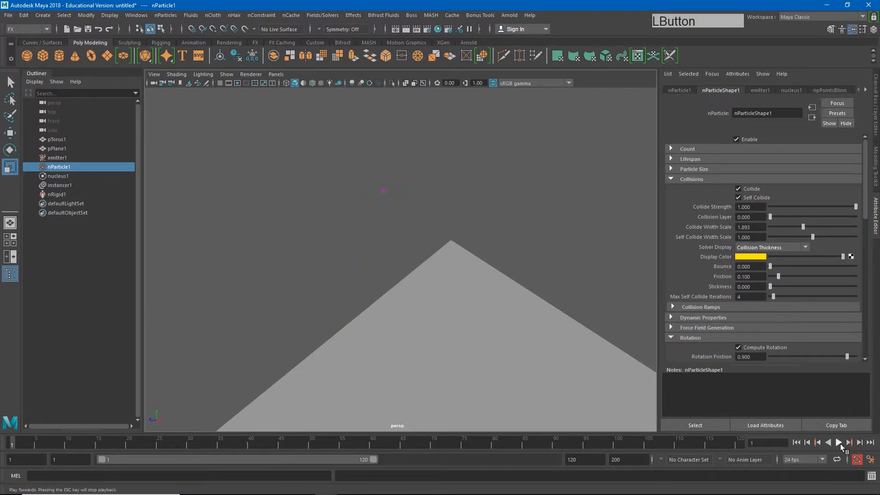
left_click(838, 442)
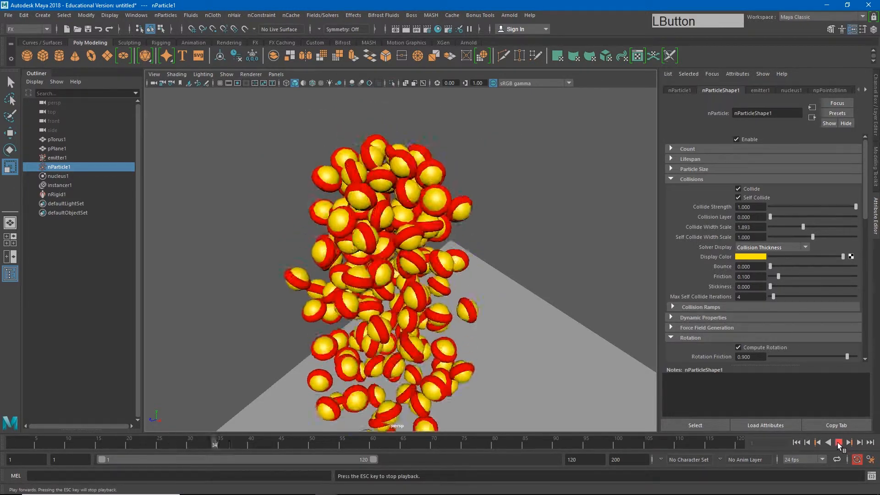
left_click(838, 442)
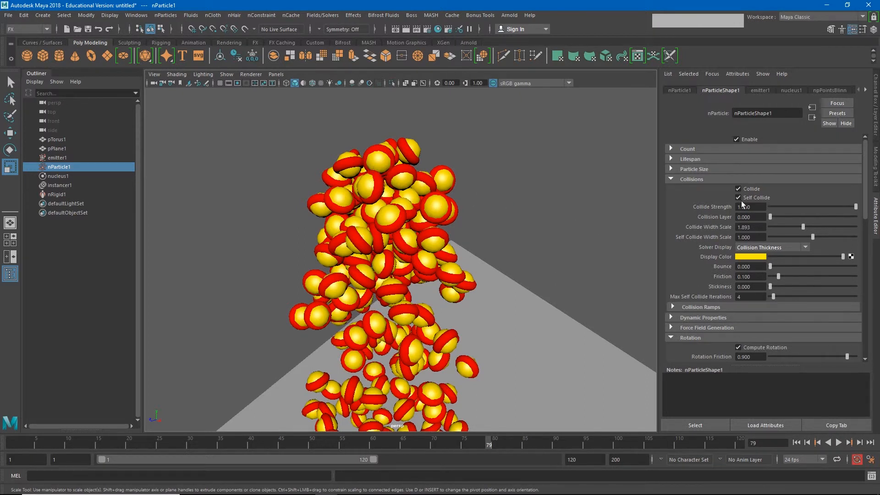
- Turn Solver Display off for nParticle1 and play the simulation to check the tori tumbling onto the plane
left_click(772, 247)
left_click(751, 257)
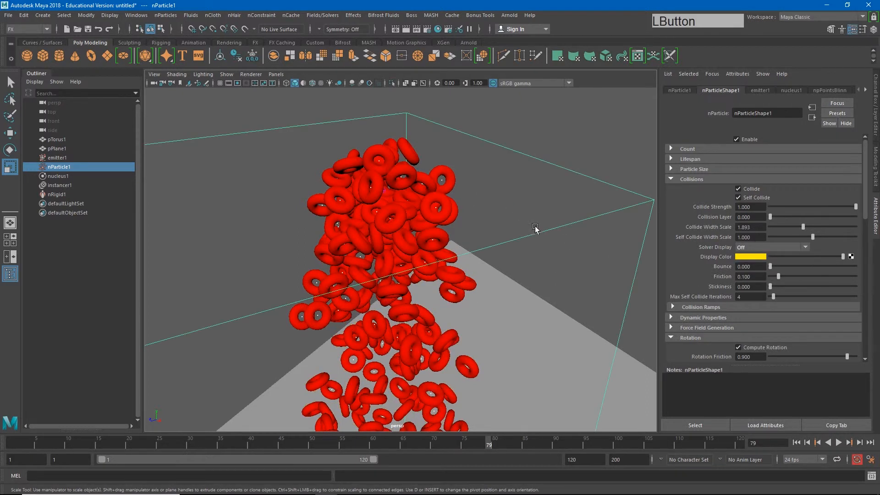
left_click_drag(513, 256, 462, 295, "alt")
middle_click_drag(462, 295, 467, 212, "alt")
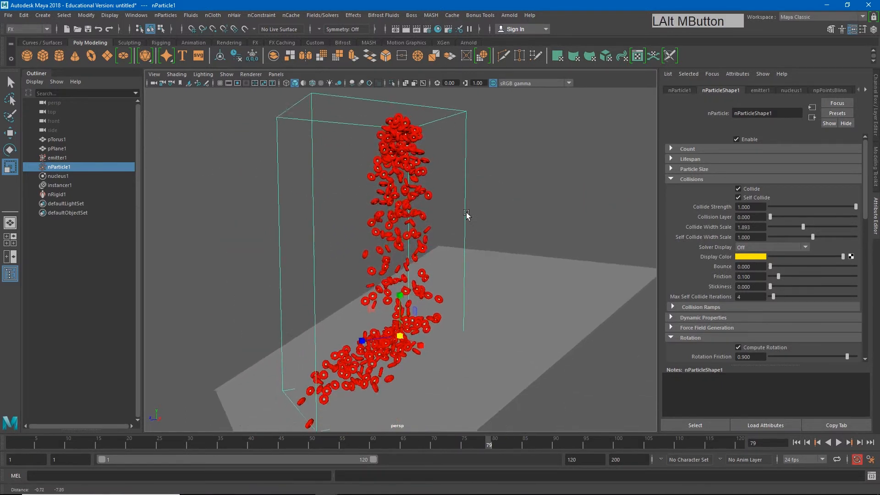
left_click(838, 442)
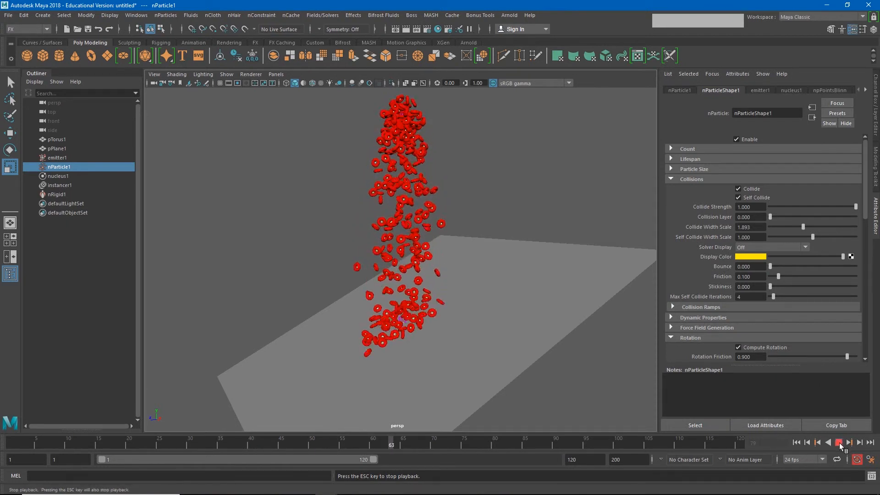
left_click(839, 443)
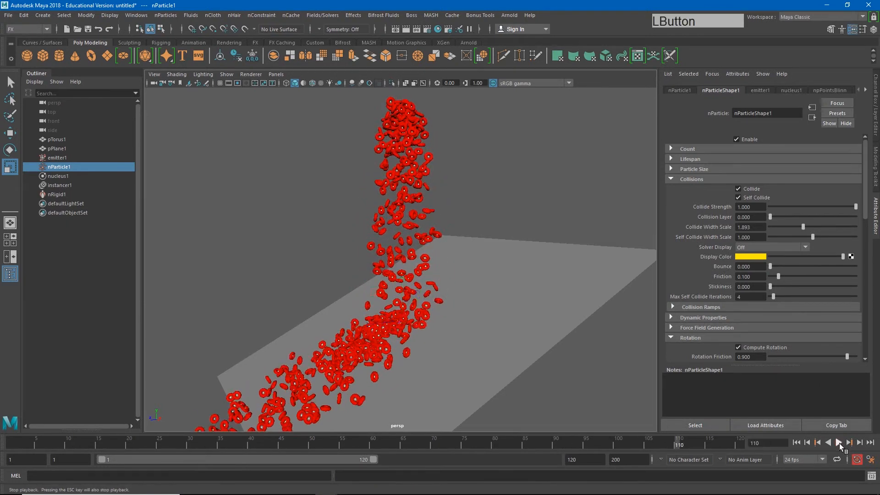